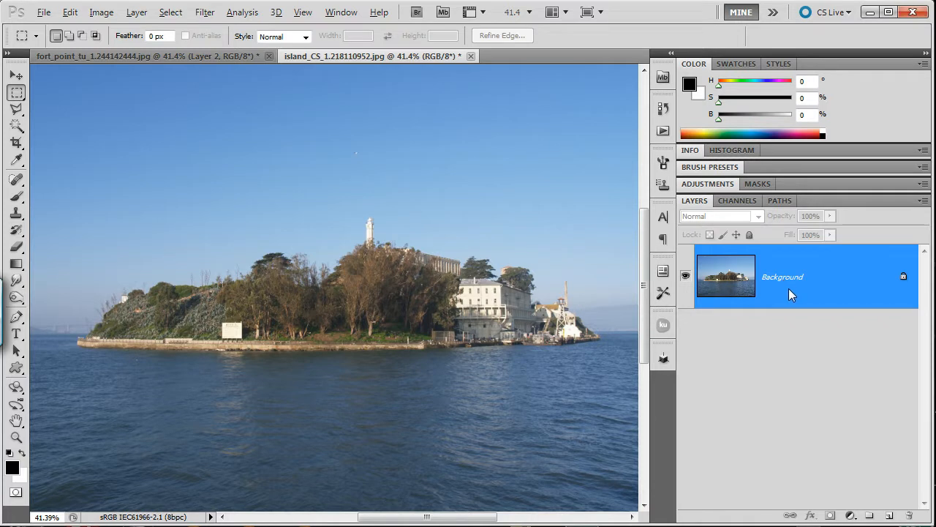
Duplicate the Background layer of the island photo and desaturate the copy
{"action": "key", "text": "ctrl+j"}
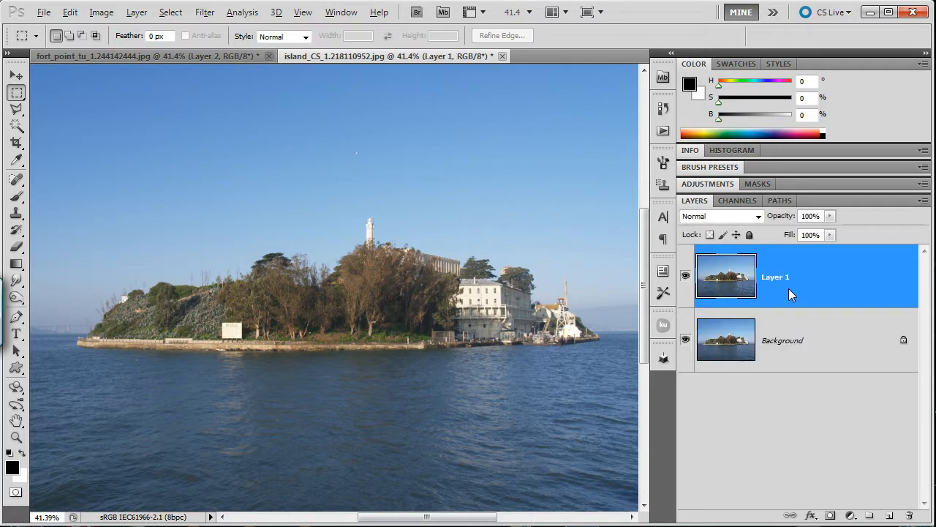
{"action": "left_click", "coordinate": [96, 14]}
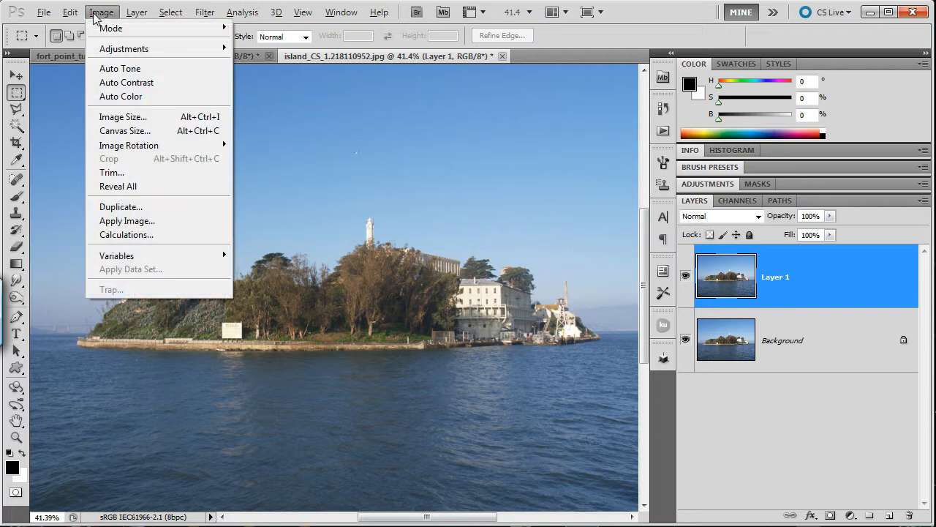
{"action": "mouse_move", "coordinate": [115, 49]}
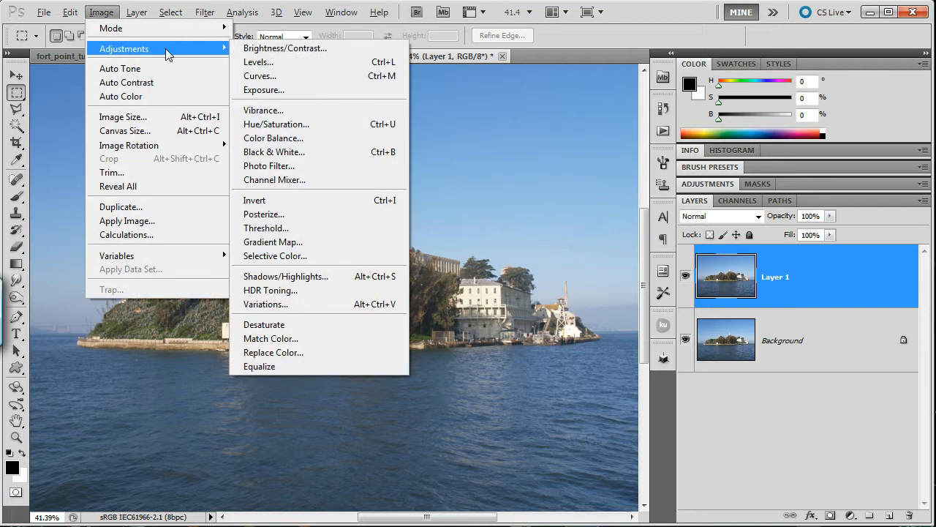
{"action": "left_click", "coordinate": [281, 323]}
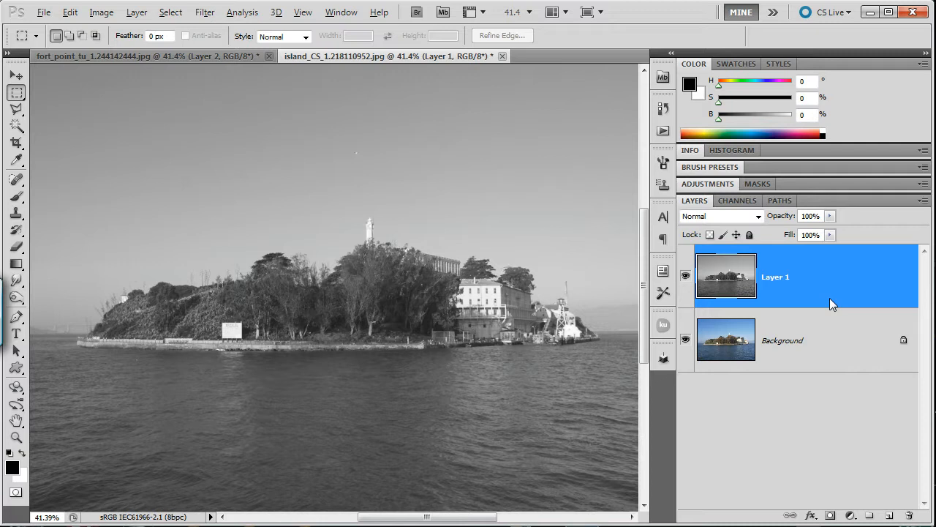
Duplicate the desaturated layer, inverting the new copy and setting its blend mode to Color Dodge
{"action": "key", "text": "ctrl+j"}
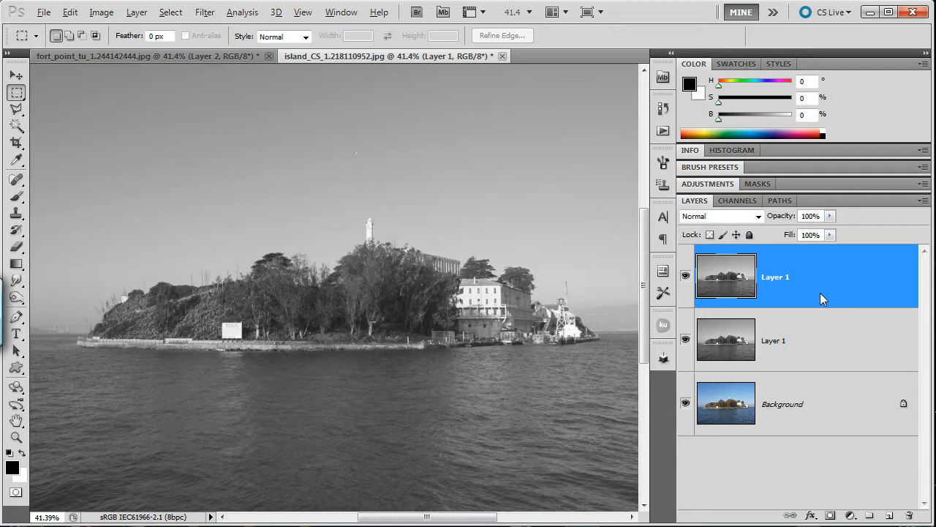
{"action": "key", "text": "ctrl+i"}
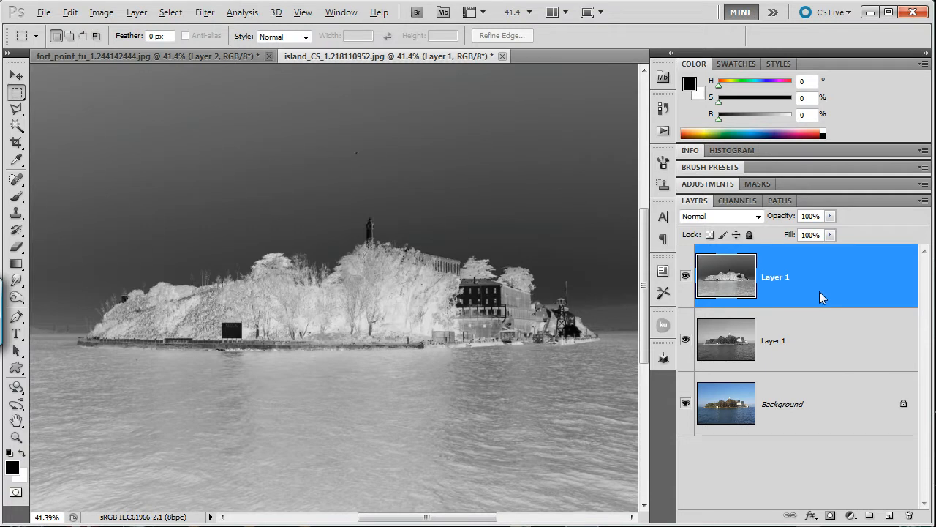
{"action": "left_click", "coordinate": [760, 216]}
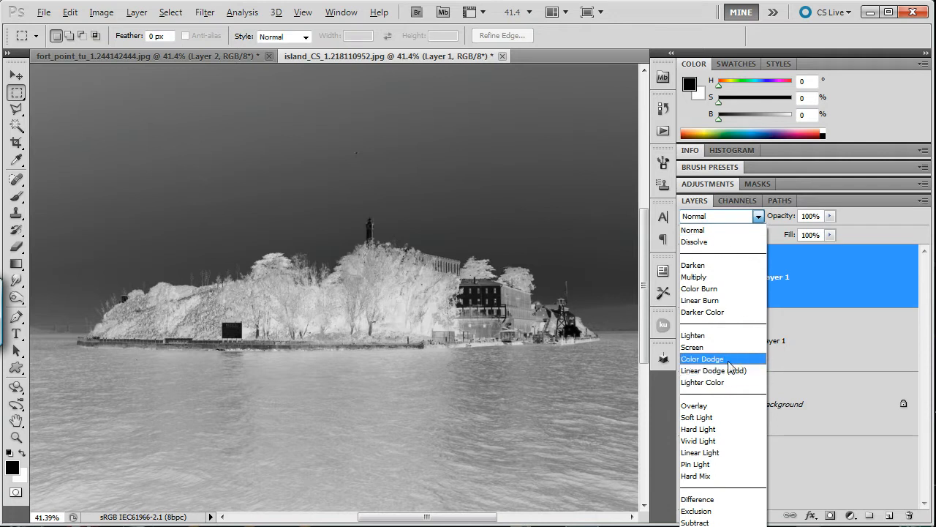
{"action": "left_click", "coordinate": [729, 359]}
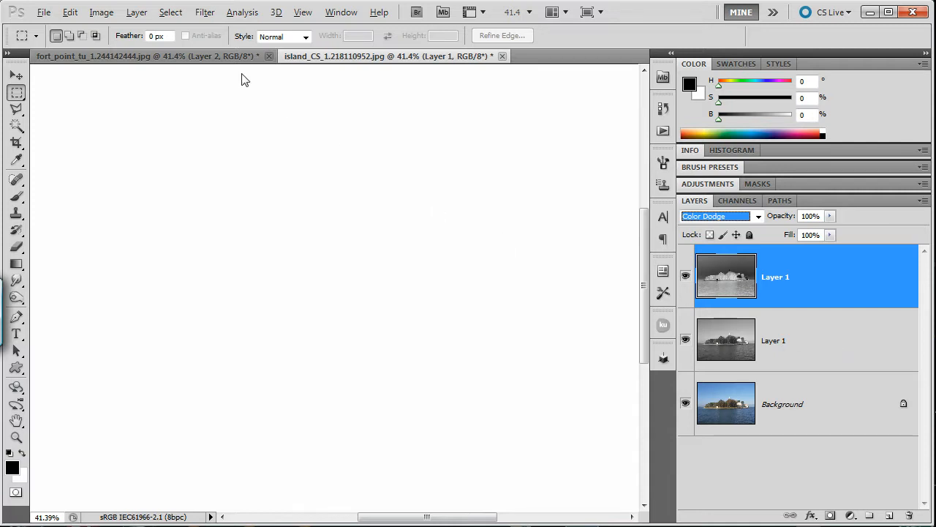
Apply a Gaussian Blur with a 4.4-pixel radius to the inverted Color Dodge layer
{"action": "left_click", "coordinate": [205, 13]}
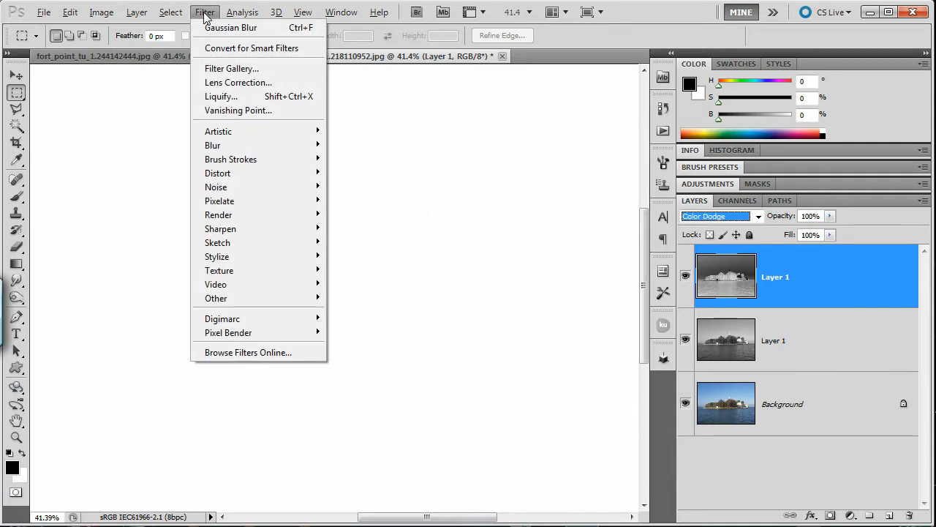
{"action": "mouse_move", "coordinate": [270, 149]}
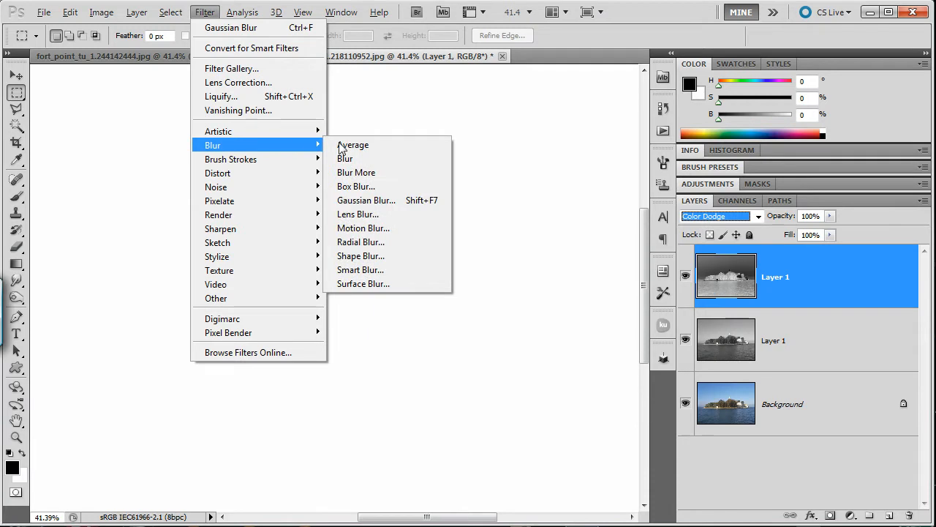
{"action": "left_click", "coordinate": [366, 200]}
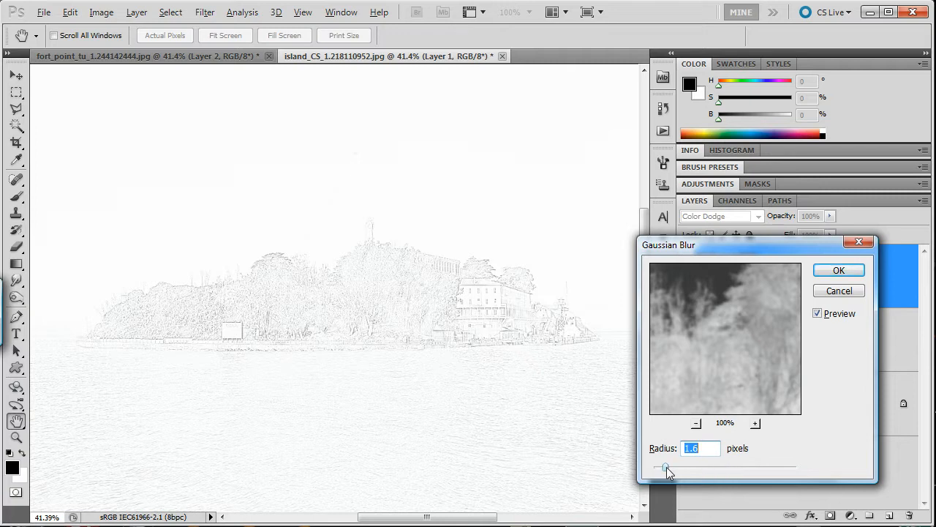
{"action": "left_click_drag", "start_coordinate": [667, 467], "coordinate": [674, 465]}
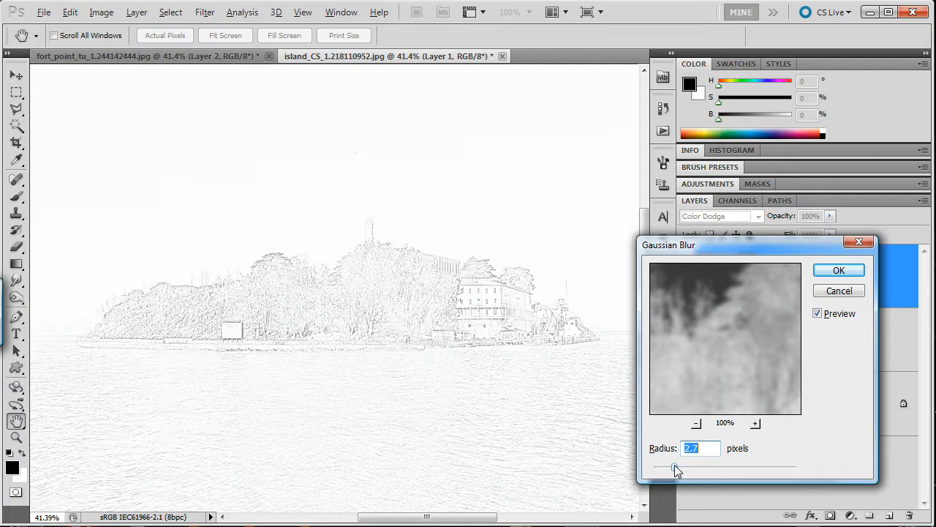
{"action": "left_click_drag", "start_coordinate": [675, 464], "coordinate": [708, 470]}
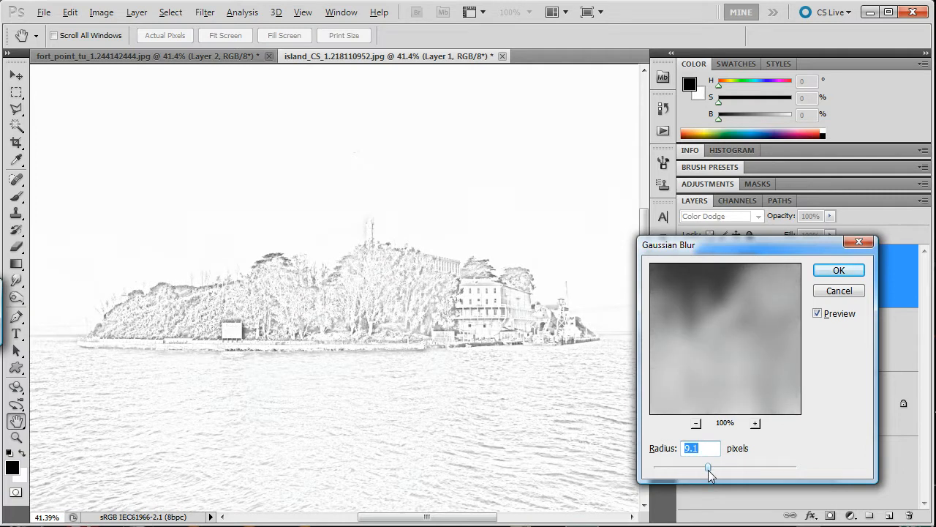
{"action": "left_click_drag", "start_coordinate": [700, 468], "coordinate": [699, 469]}
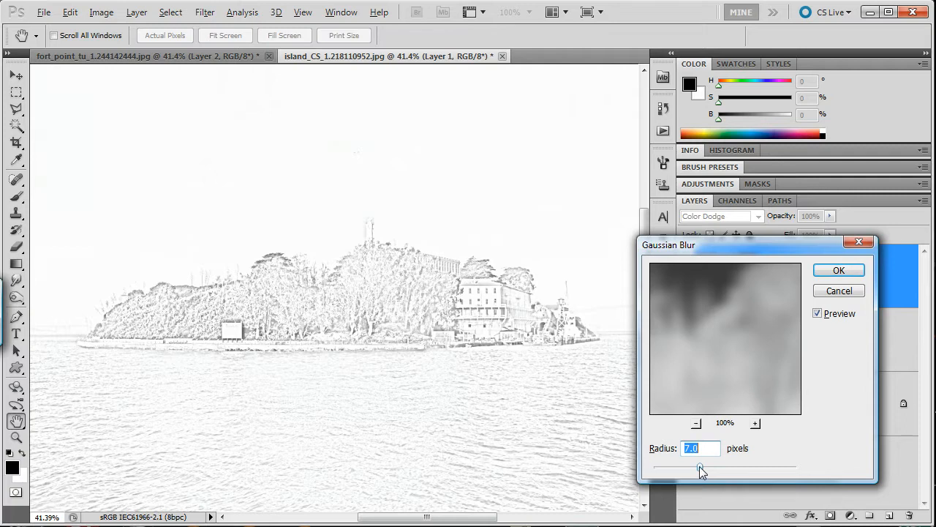
{"action": "left_click_drag", "start_coordinate": [699, 468], "coordinate": [689, 464]}
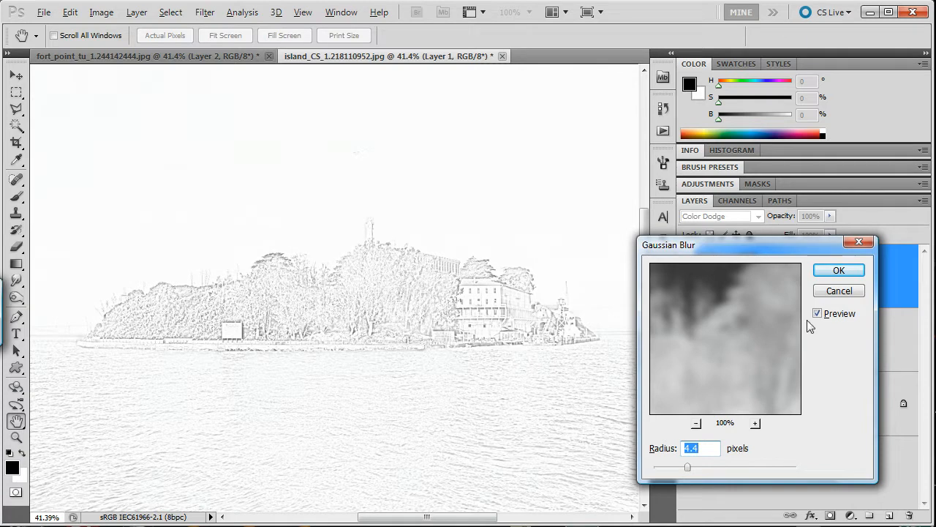
{"action": "left_click", "coordinate": [834, 272]}
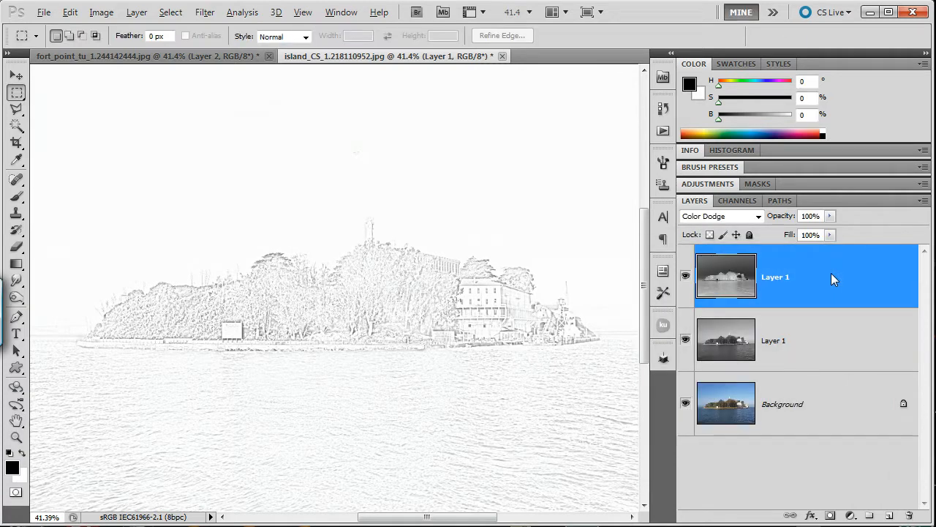
Group the two grayscale layers in Linear Burn mode and compare the image with the group hidden and shown
{"action": "left_click", "coordinate": [823, 340], "text": "shift"}
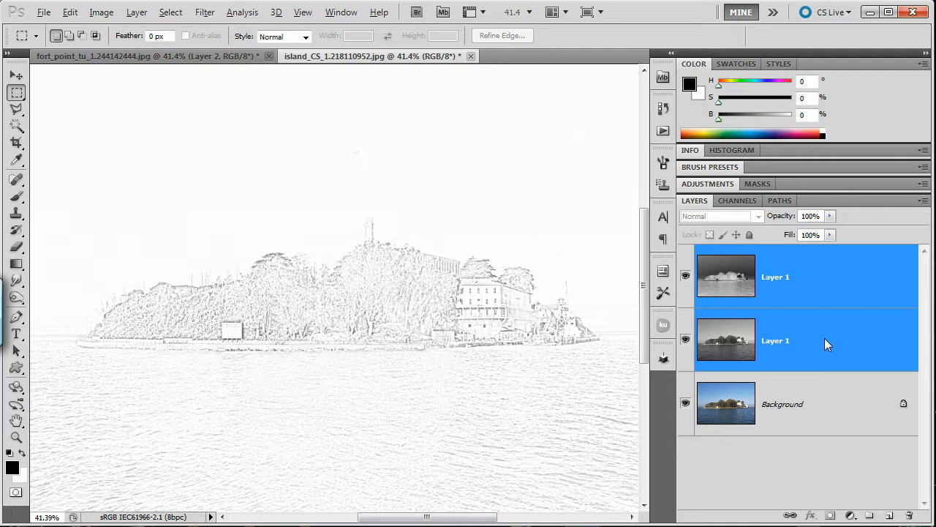
{"action": "key", "text": "ctrl+g"}
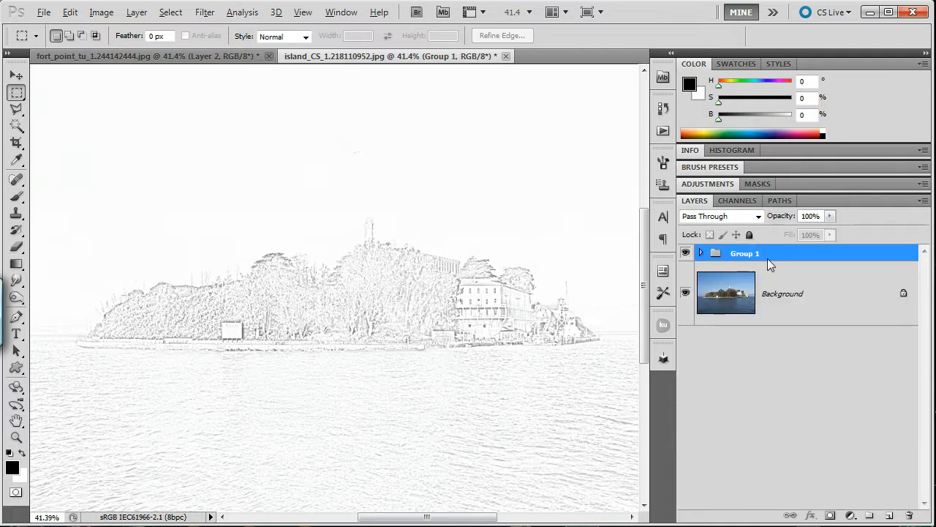
{"action": "left_click", "coordinate": [760, 217]}
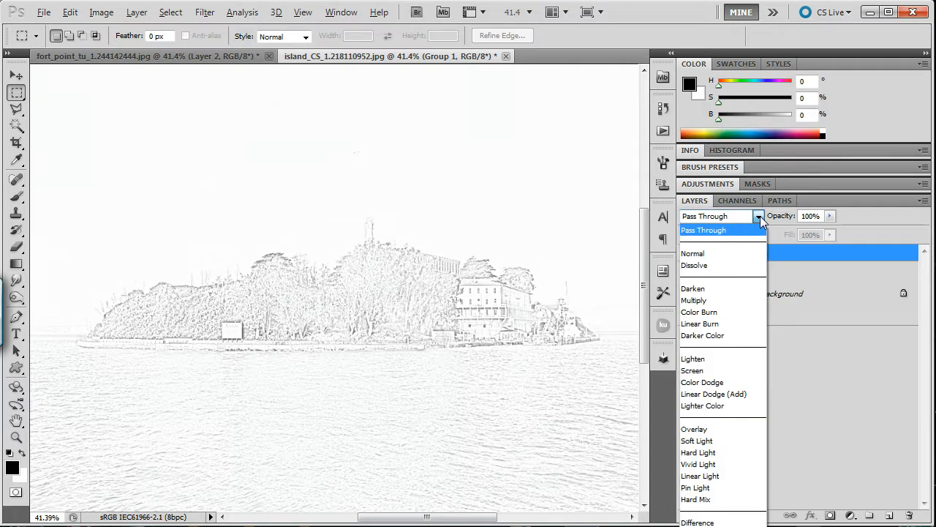
{"action": "left_click", "coordinate": [729, 327]}
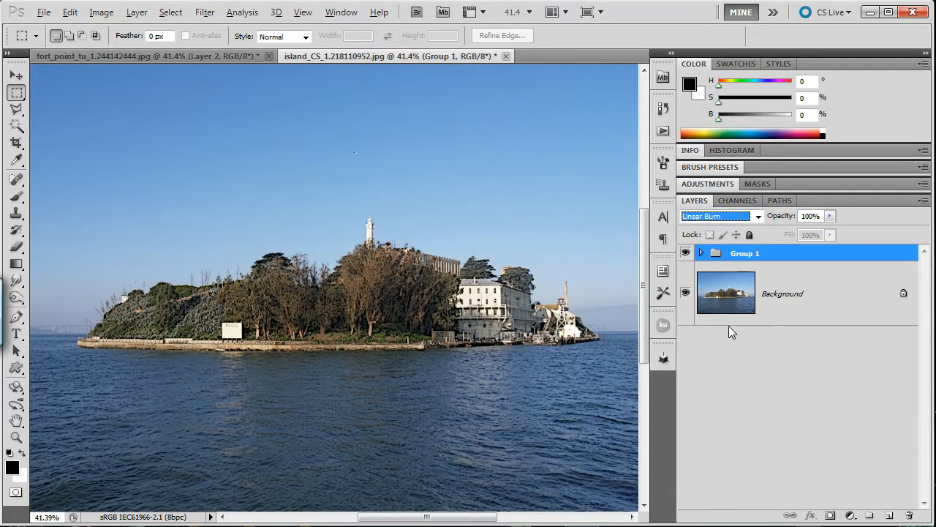
{"action": "left_click", "coordinate": [687, 251]}
{"action": "left_click", "coordinate": [686, 251]}
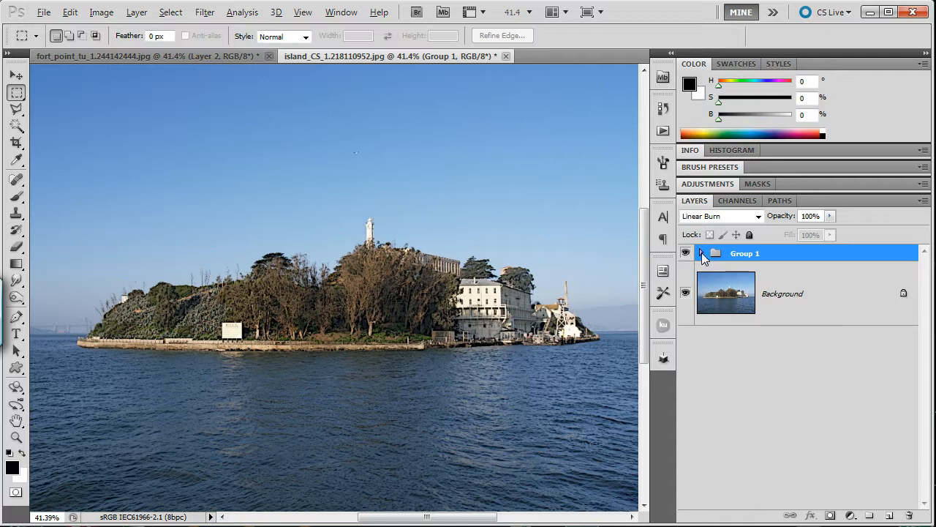
Revert the document history to the Color Dodge blending change made just before the Gaussian Blur
{"action": "left_click", "coordinate": [702, 254]}
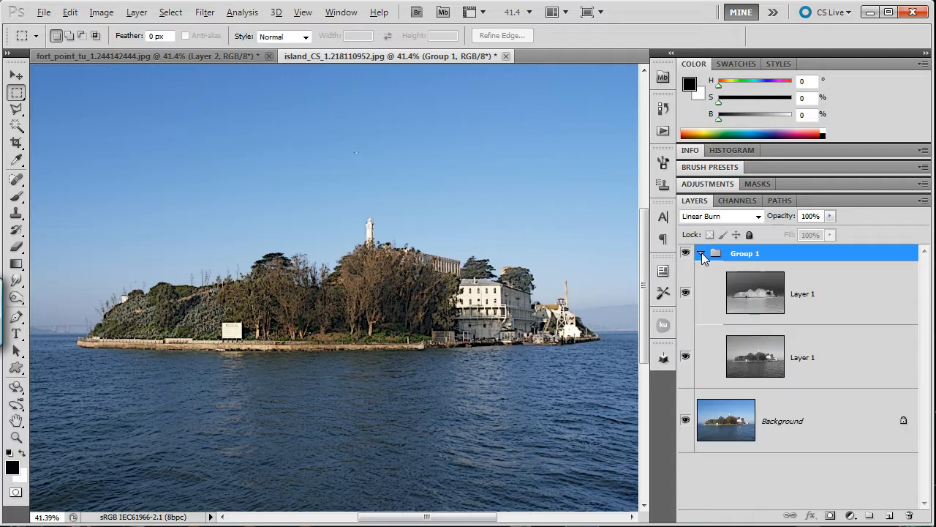
{"action": "left_click", "coordinate": [664, 109]}
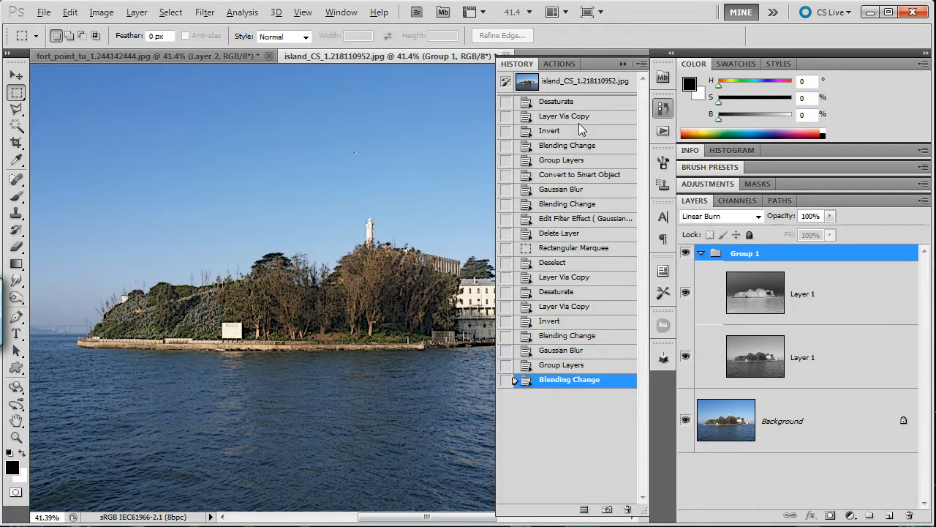
{"action": "left_click", "coordinate": [568, 336]}
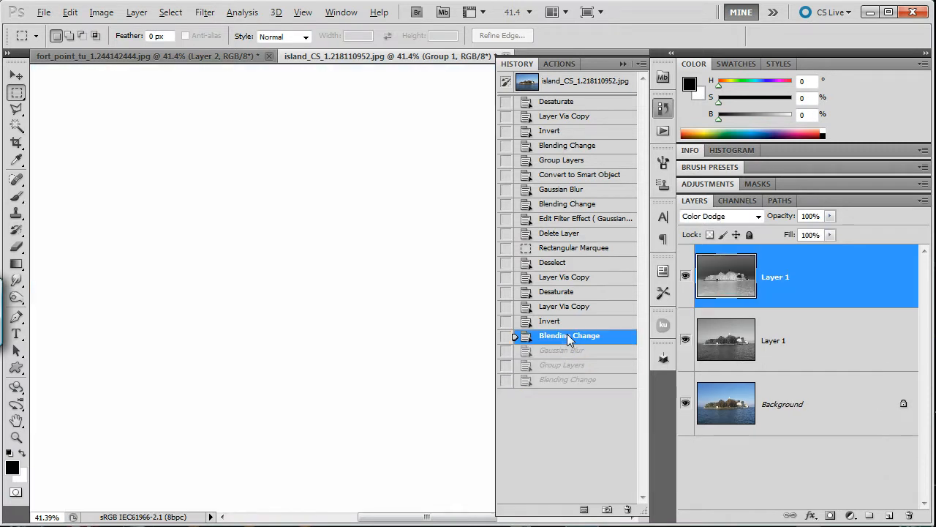
{"action": "left_click", "coordinate": [624, 64]}
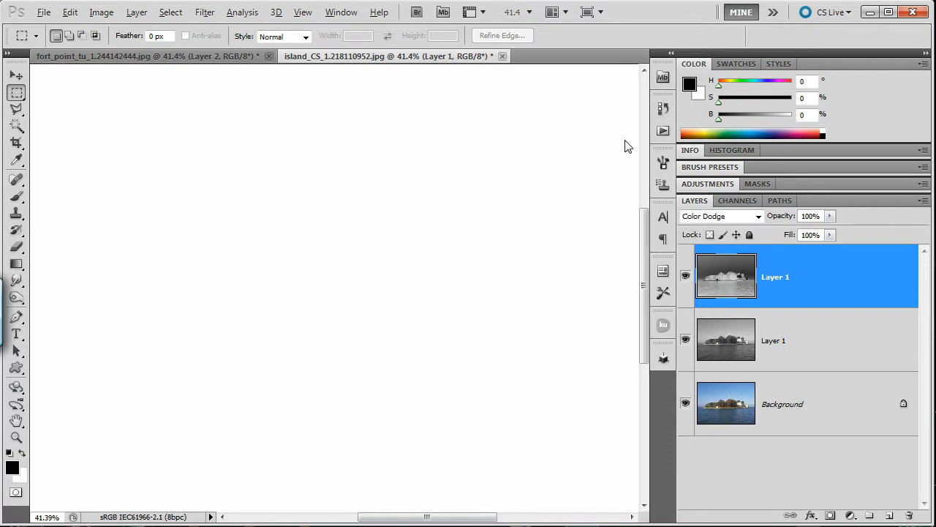
Convert the inverted top layer to a smart object and apply a Gaussian Blur with a 3.1-pixel radius
{"action": "right_click", "coordinate": [797, 287]}
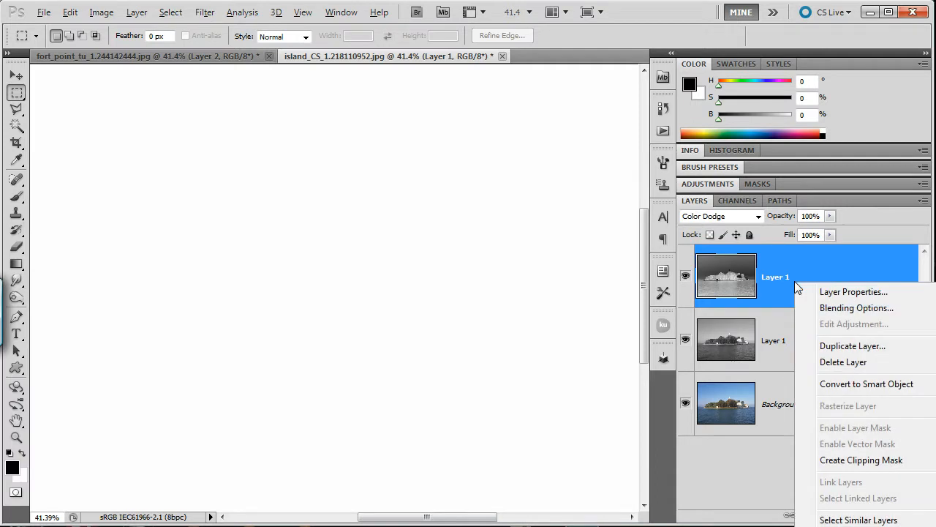
{"action": "left_click", "coordinate": [829, 384]}
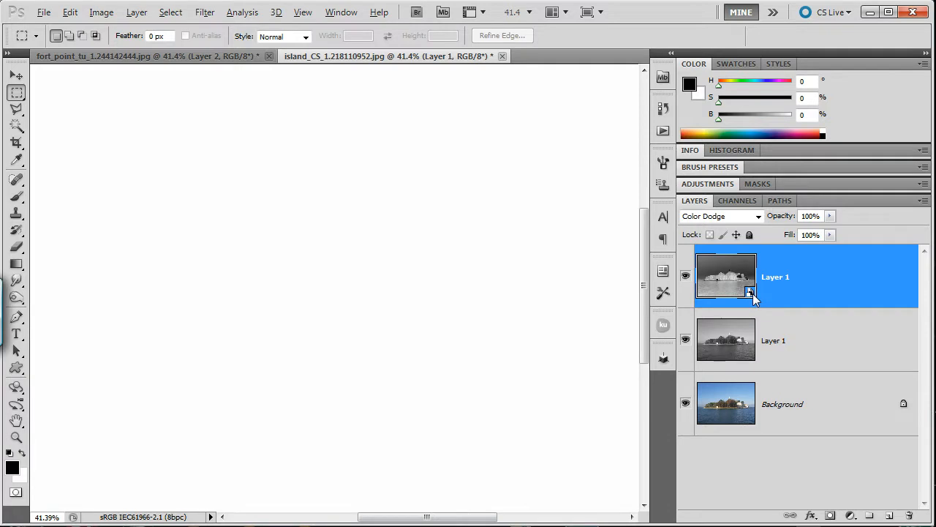
{"action": "left_click", "coordinate": [199, 13]}
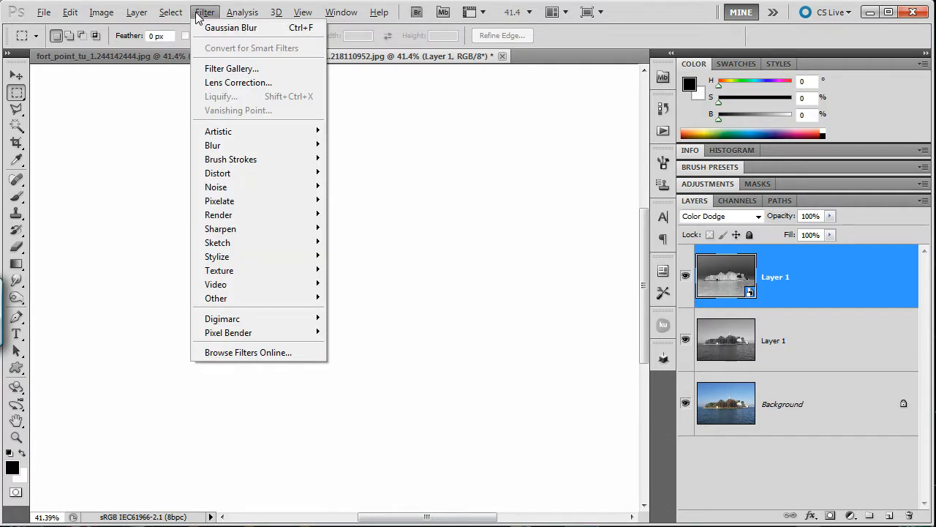
{"action": "mouse_move", "coordinate": [307, 145]}
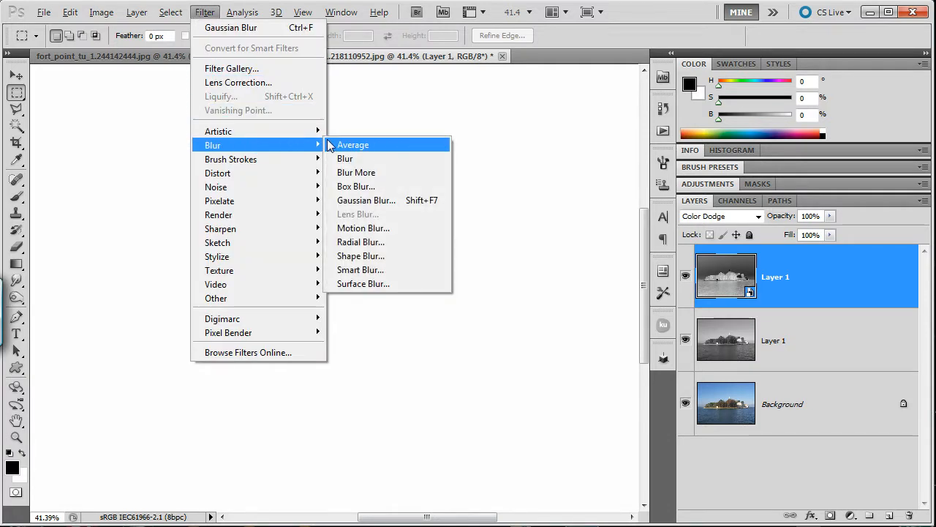
{"action": "left_click", "coordinate": [358, 202]}
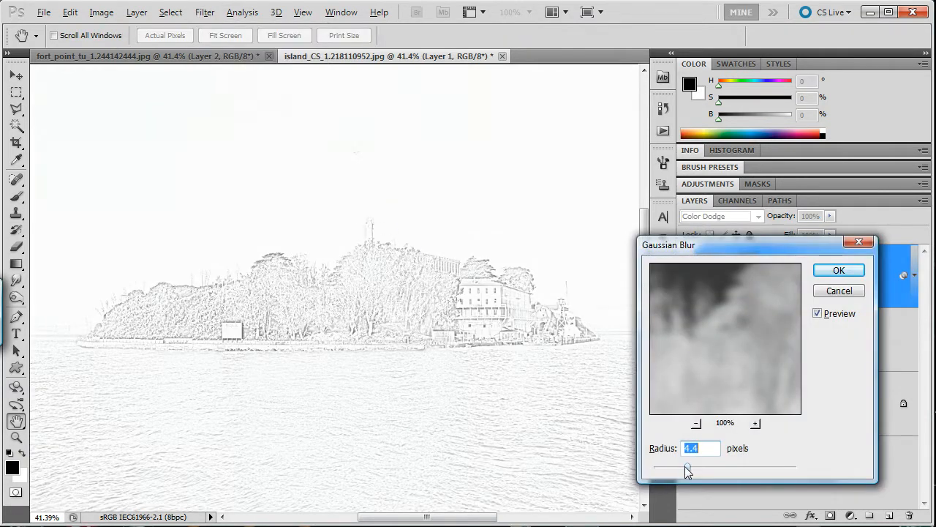
{"action": "left_click_drag", "start_coordinate": [682, 466], "coordinate": [678, 466]}
{"action": "left_click", "coordinate": [835, 270]}
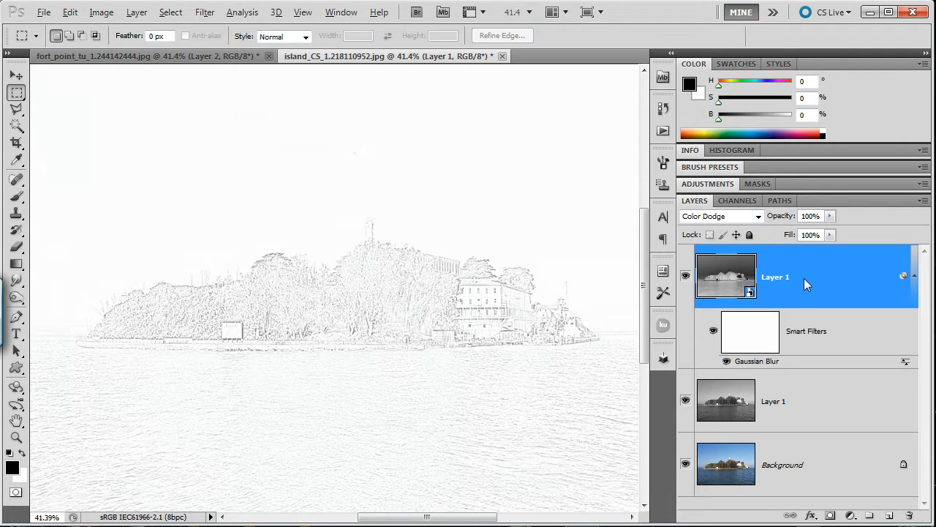
Group the blurred smart object with the desaturated layer and set the group's blend mode to Linear Burn
{"action": "left_click", "coordinate": [787, 399], "text": "shift"}
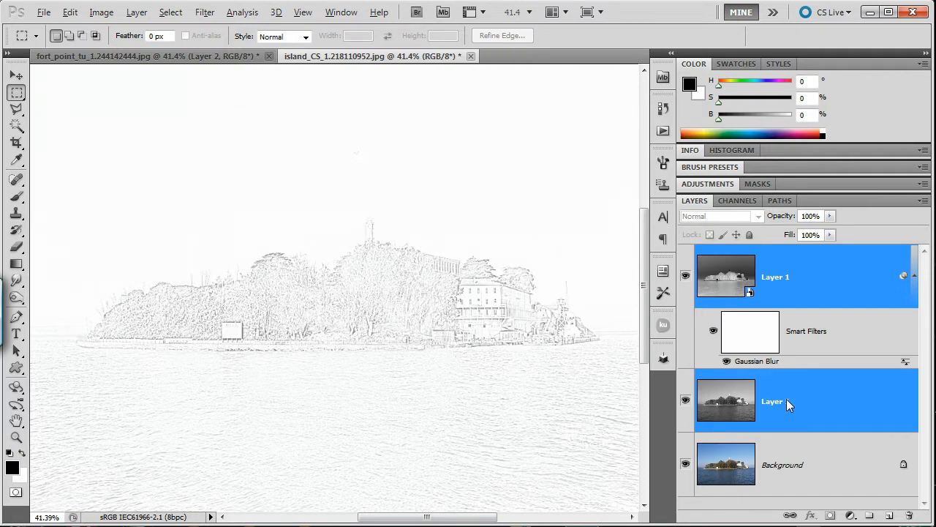
{"action": "key", "text": "ctrl+g"}
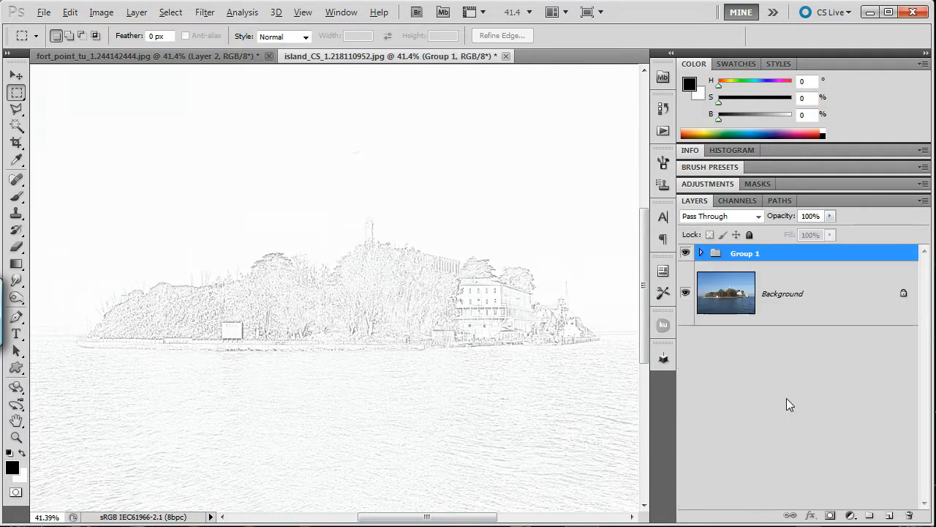
{"action": "left_click", "coordinate": [759, 216]}
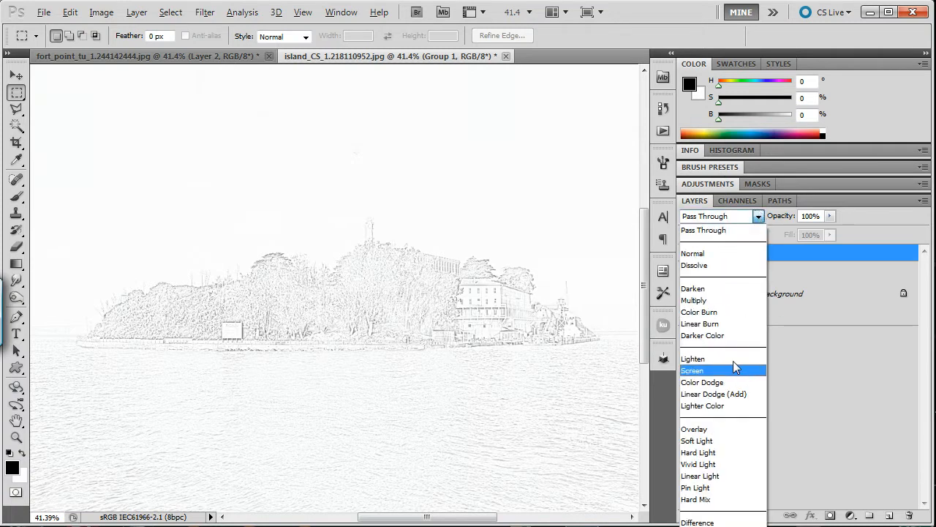
{"action": "left_click", "coordinate": [720, 324]}
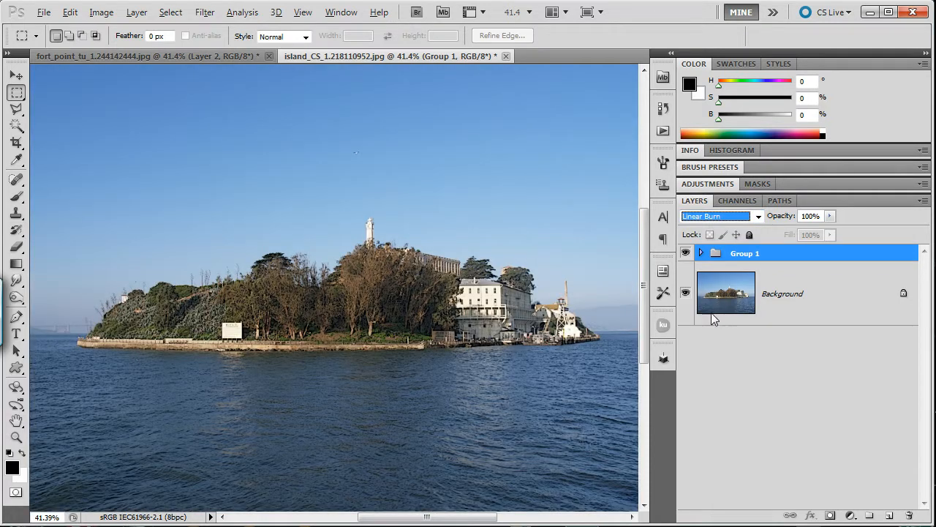
Lower the radius of the Gaussian Blur smart filter on the inverted layer inside the group
{"action": "left_click", "coordinate": [702, 252]}
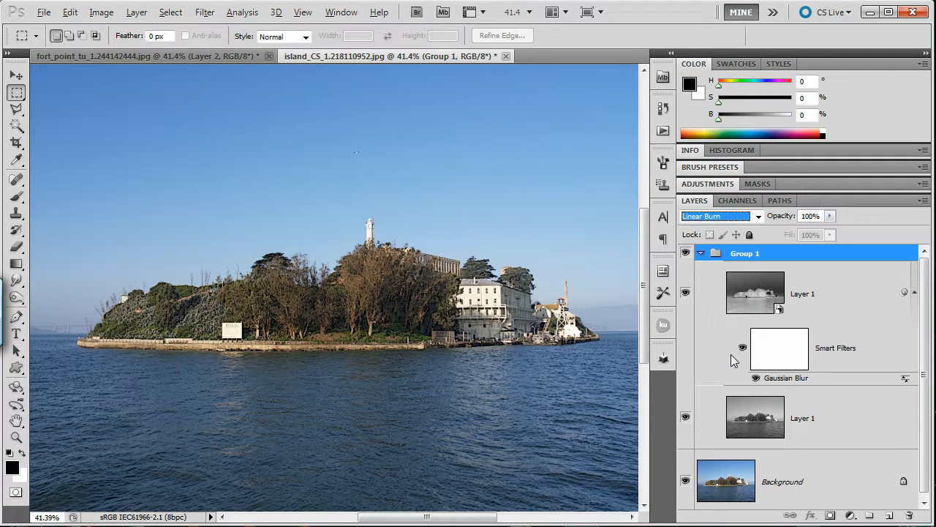
{"action": "double_click", "coordinate": [774, 385]}
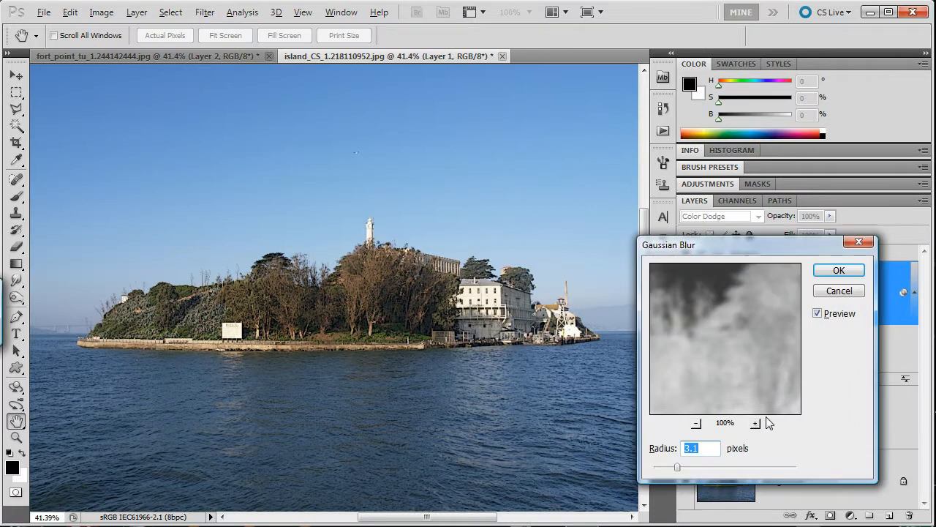
{"action": "left_click_drag", "start_coordinate": [677, 466], "coordinate": [668, 465]}
{"action": "left_click_drag", "start_coordinate": [670, 470], "coordinate": [671, 471]}
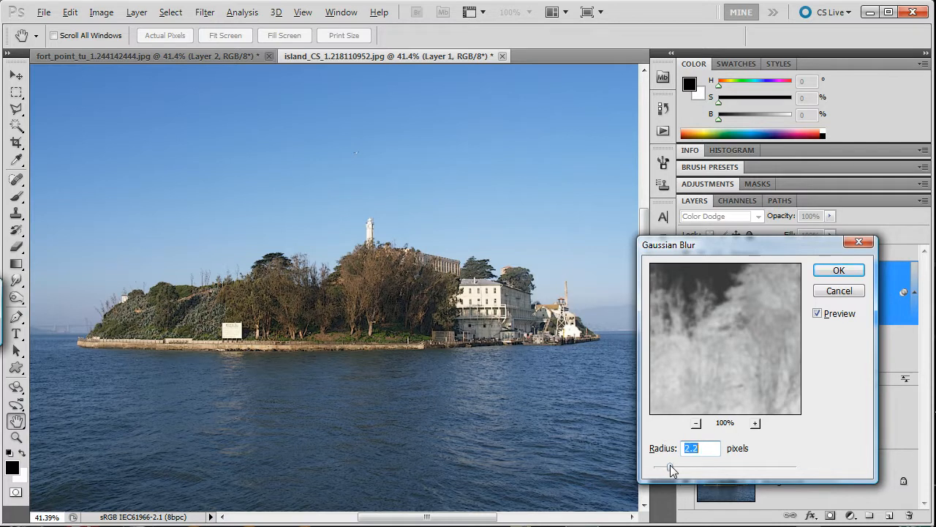
{"action": "left_click_drag", "start_coordinate": [672, 470], "coordinate": [666, 464]}
{"action": "left_click", "coordinate": [838, 270]}
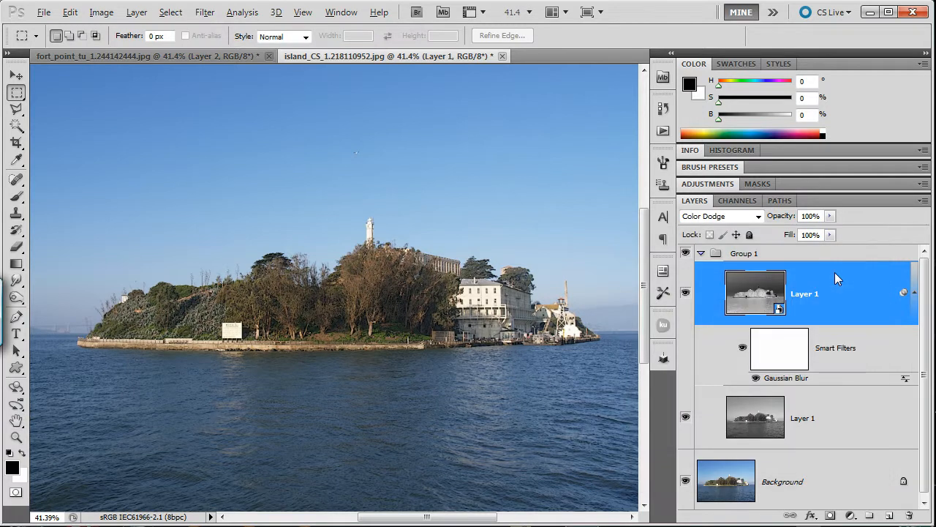